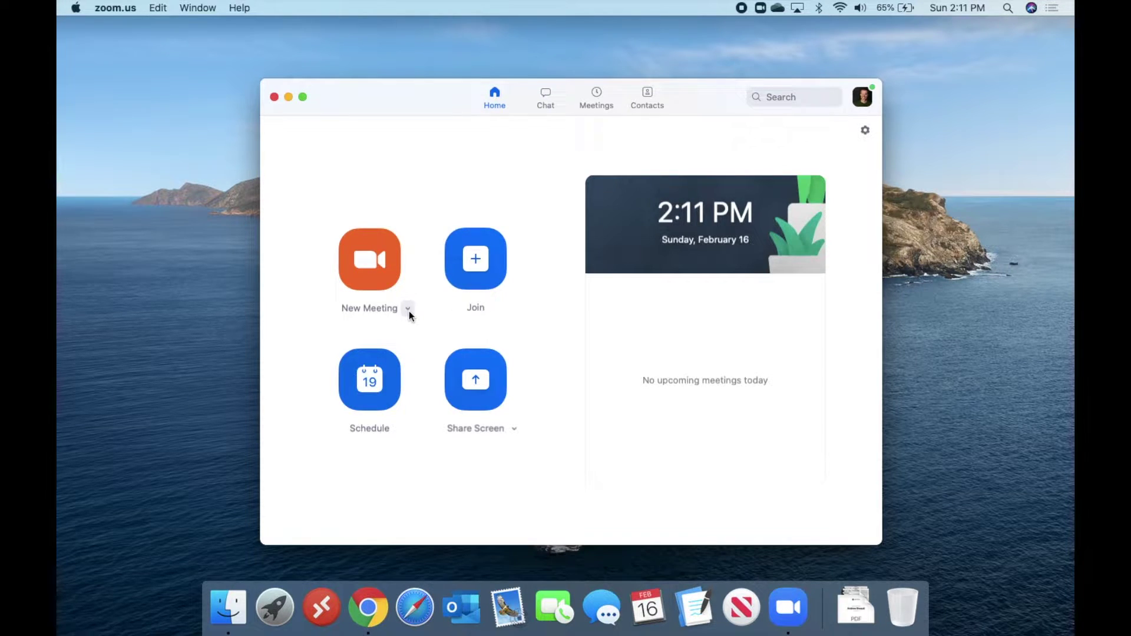
In the New Meeting options, turn Start with video off and back on
click(408, 309)
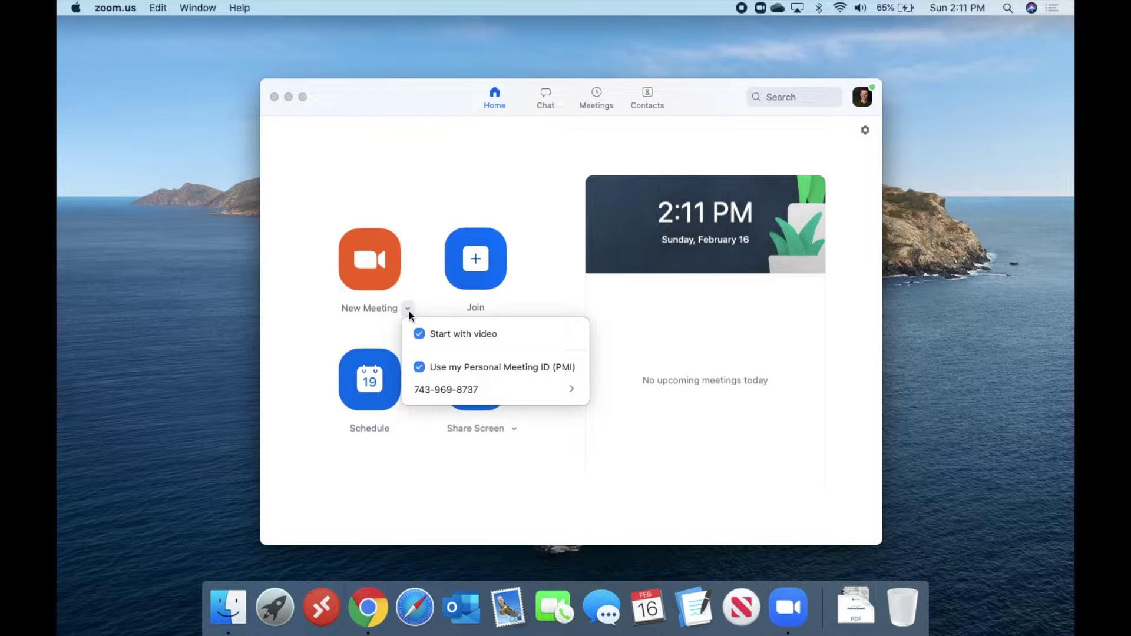
mouse_move(437, 389)
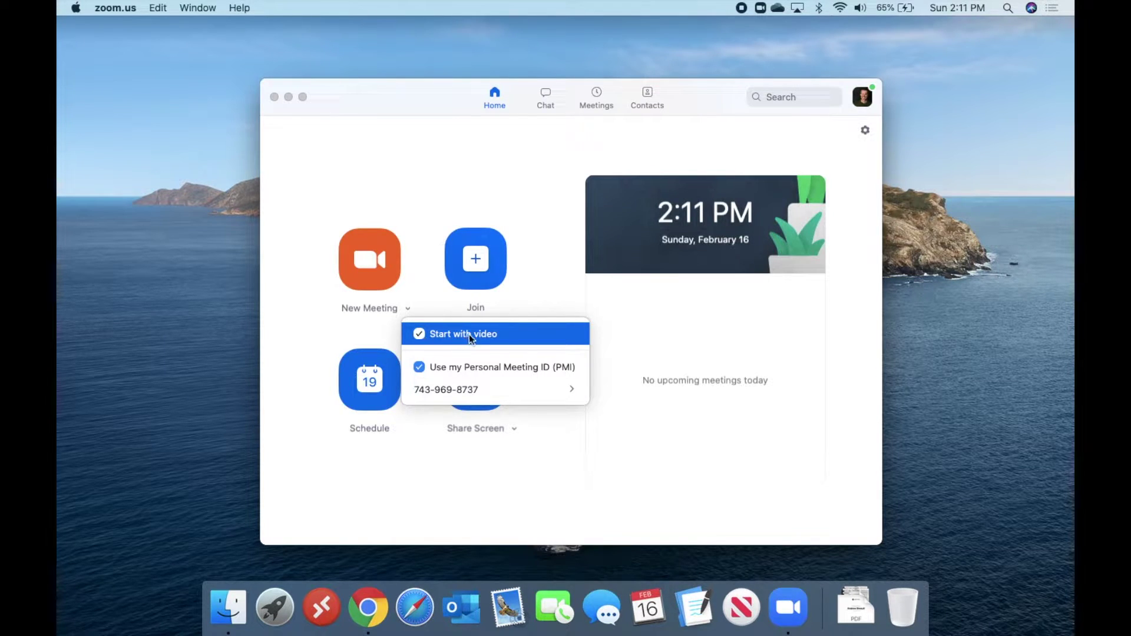
click(418, 333)
click(418, 334)
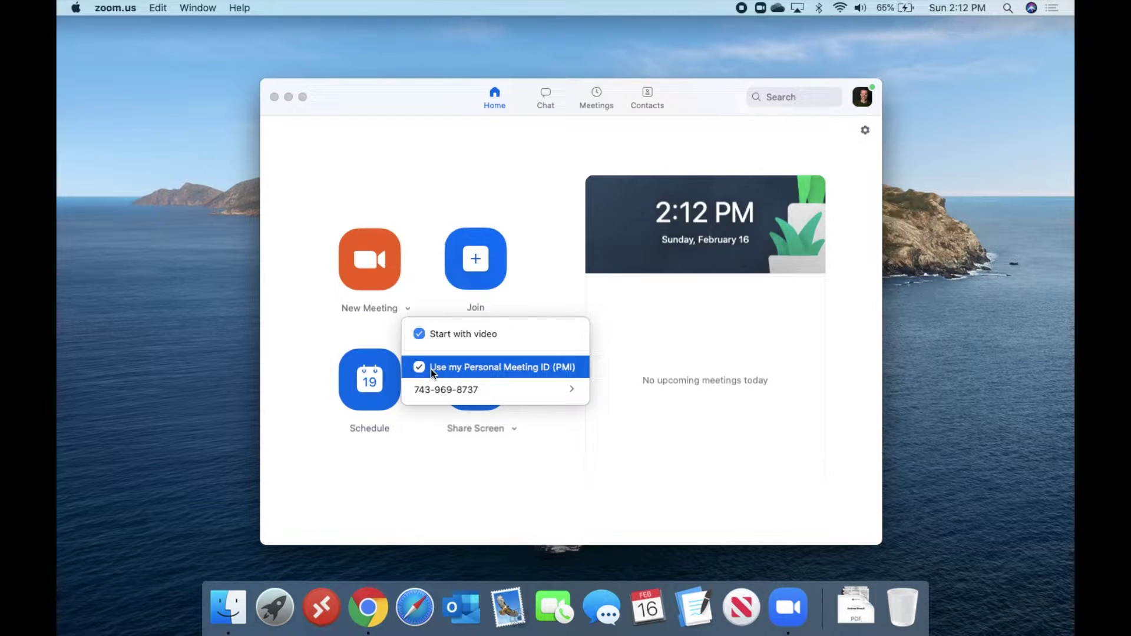
Turn Use my PMI off and back on, then show the PMI number submenu
click(419, 367)
click(420, 369)
mouse_move(569, 390)
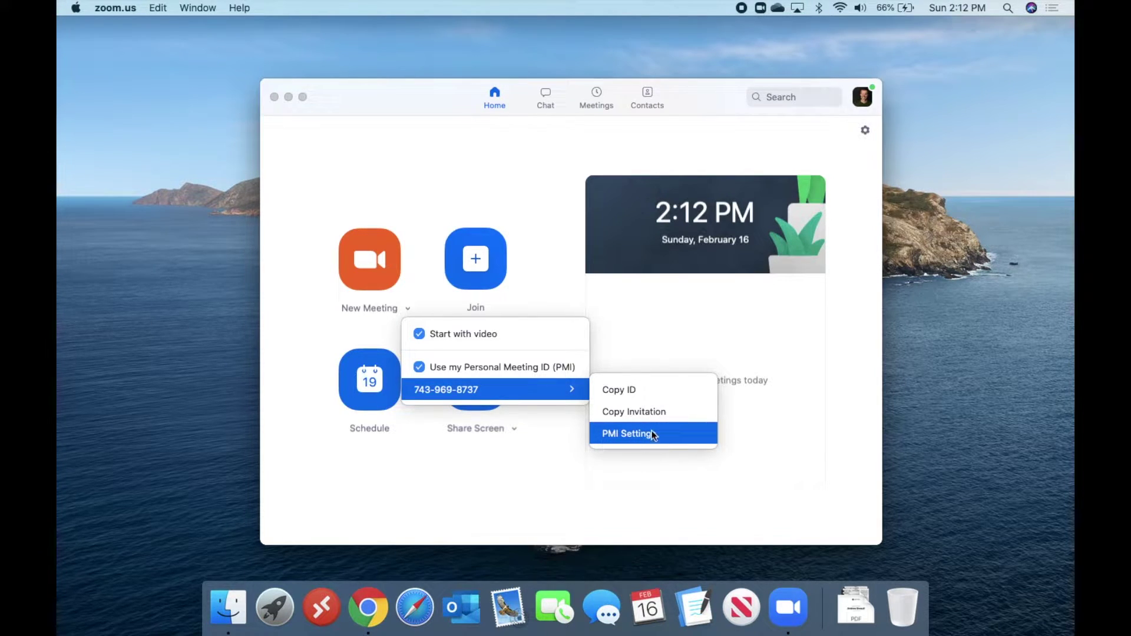
Open PMI Settings from the personal meeting ID submenu
click(632, 434)
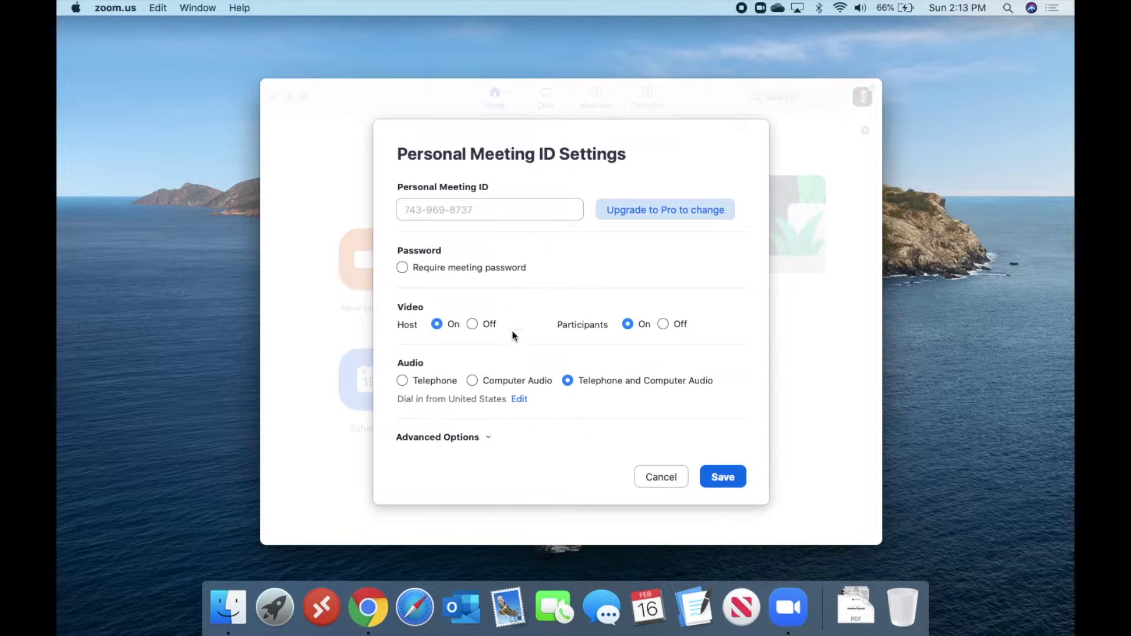
mouse_move(501, 269)
Require a meeting password for the personal meeting ID and enter a password
click(402, 268)
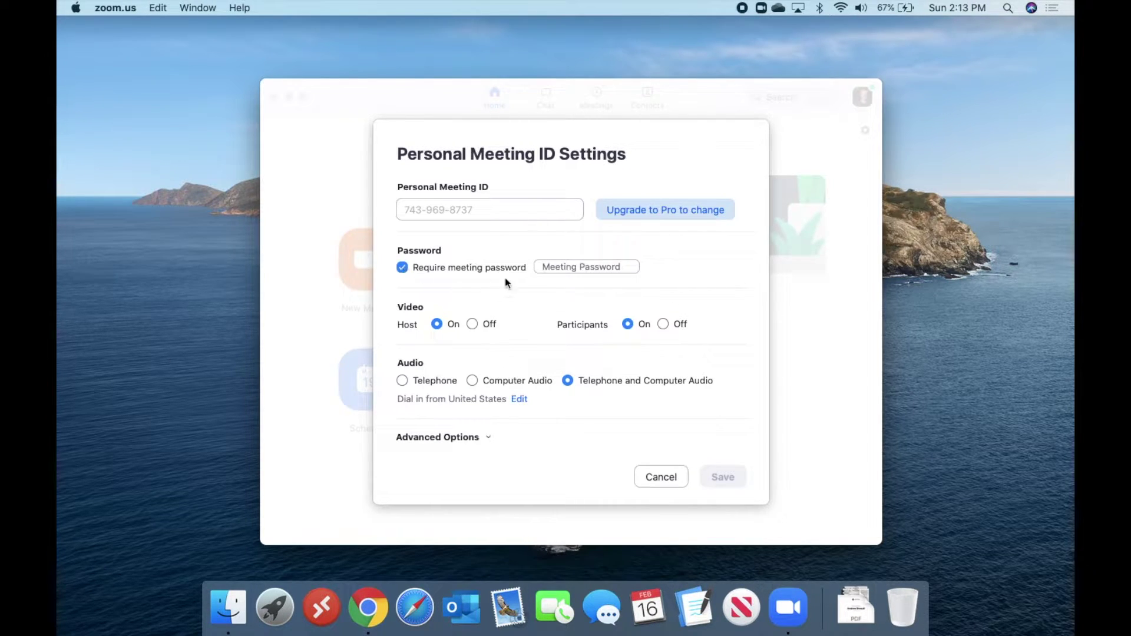
click(554, 267)
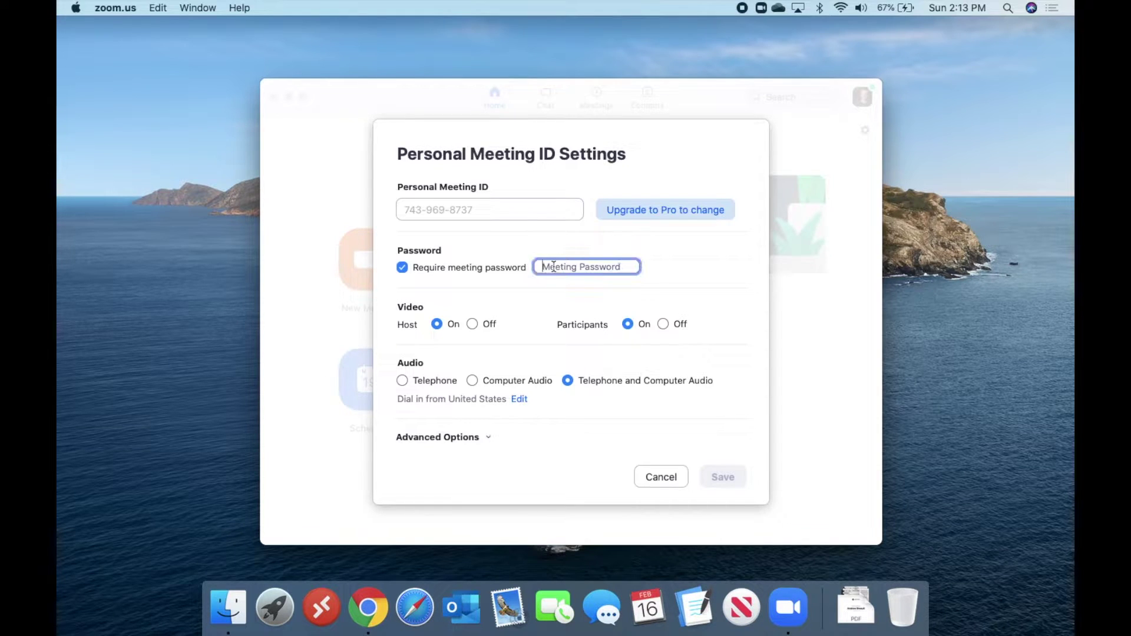
text(12345)
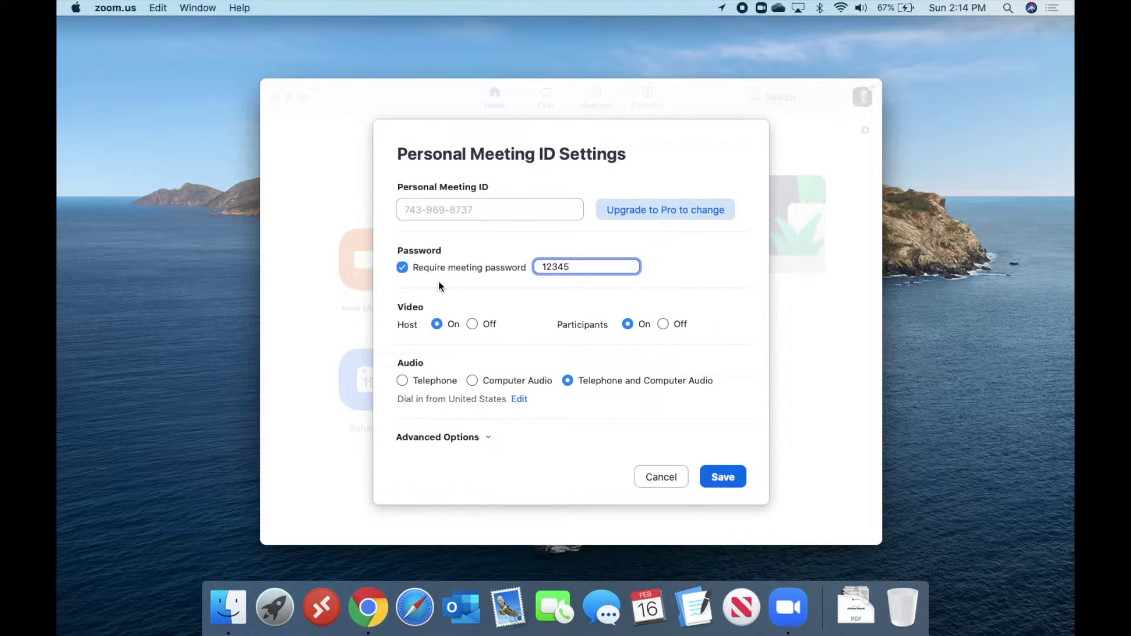
Toggle the meeting password requirement off and on, leaving it turned off
click(402, 268)
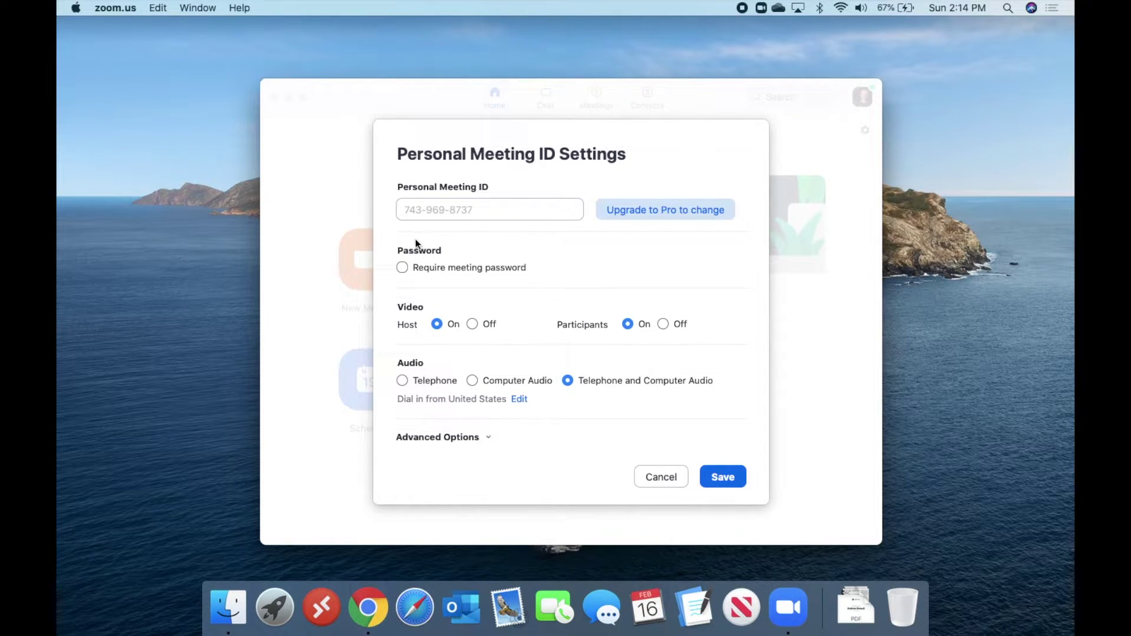
click(401, 267)
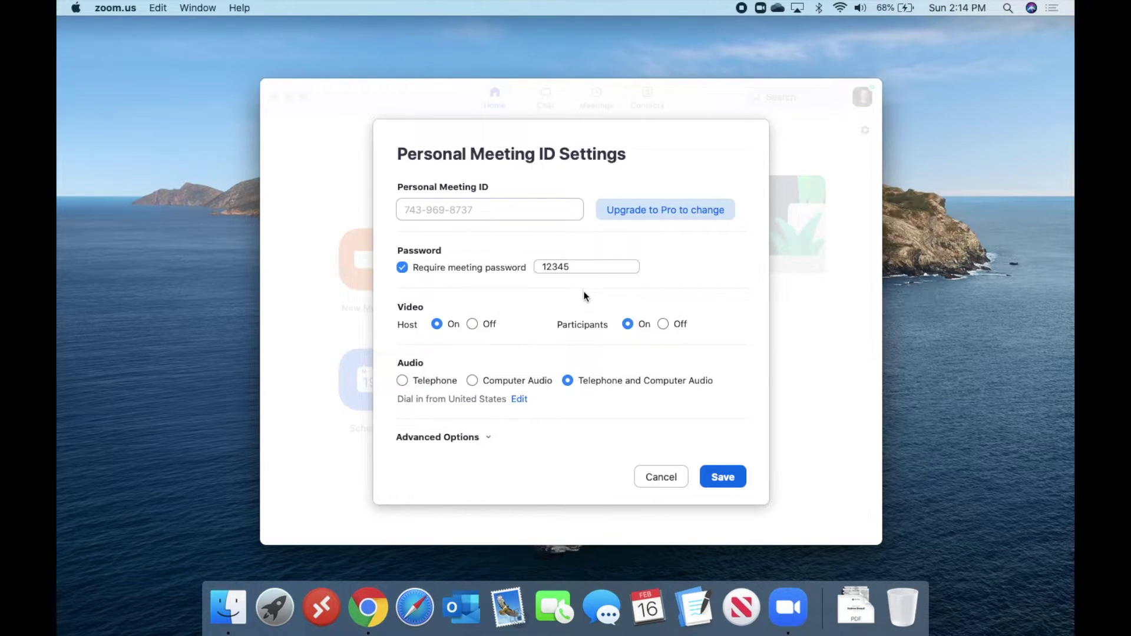
mouse_move(450, 270)
mouse_move(409, 271)
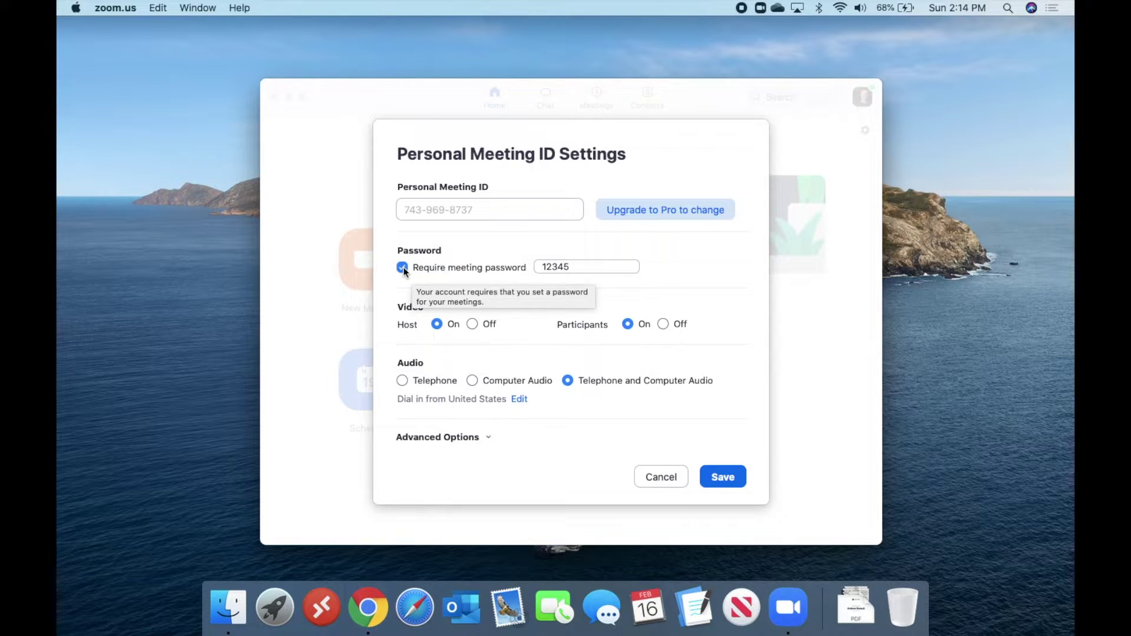
click(403, 268)
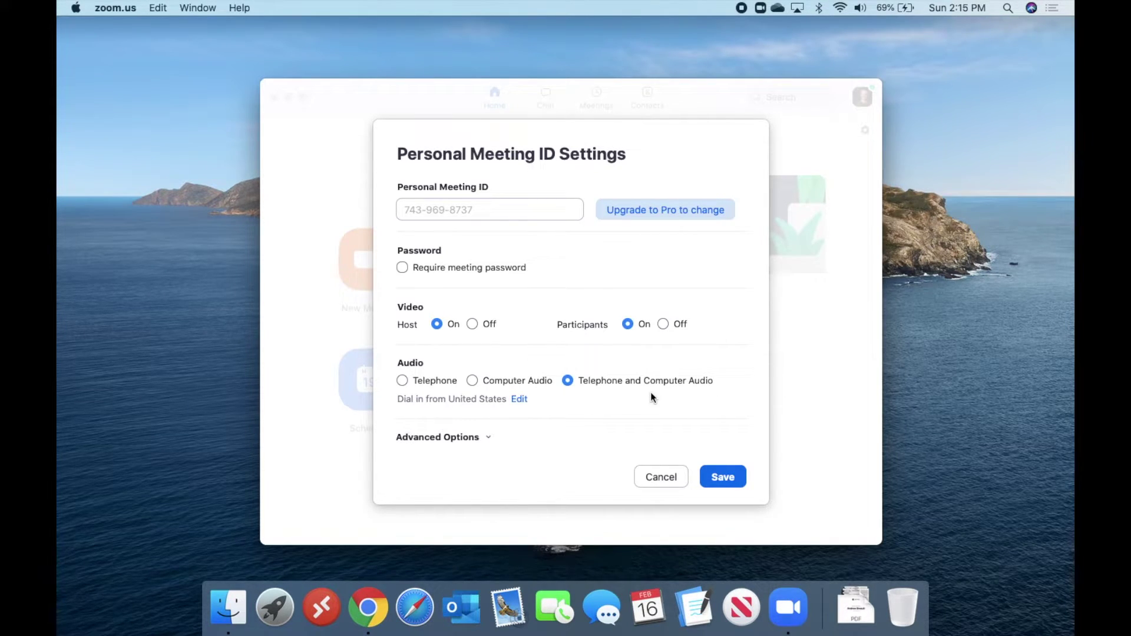
Expand the advanced options, enable muting participants on entry, and save the PMI settings
click(488, 437)
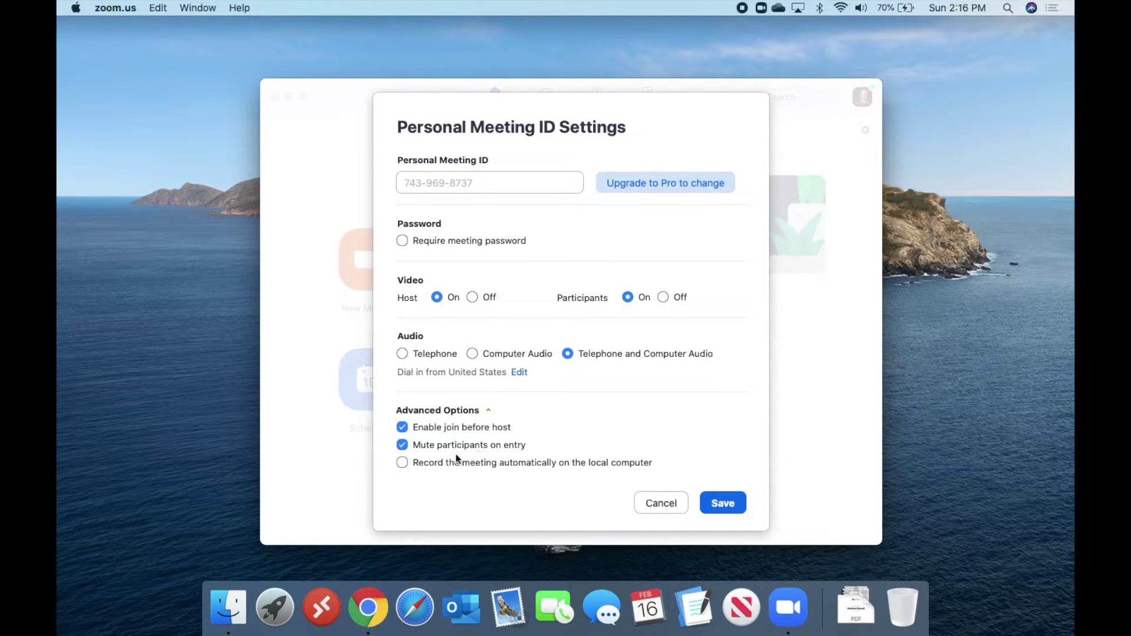
click(403, 445)
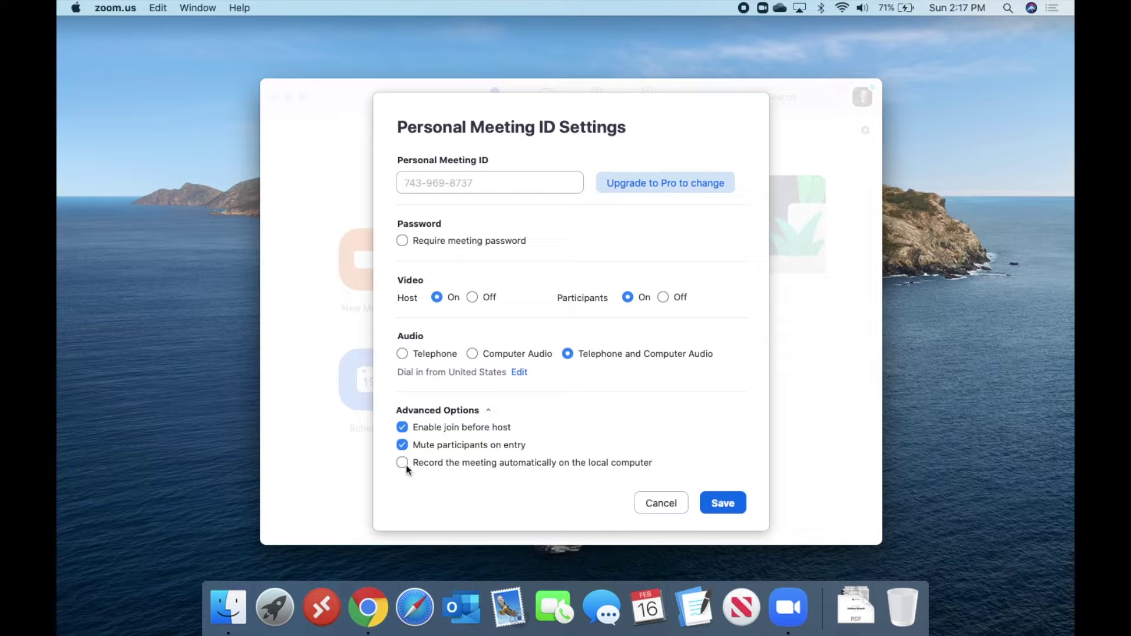
click(730, 503)
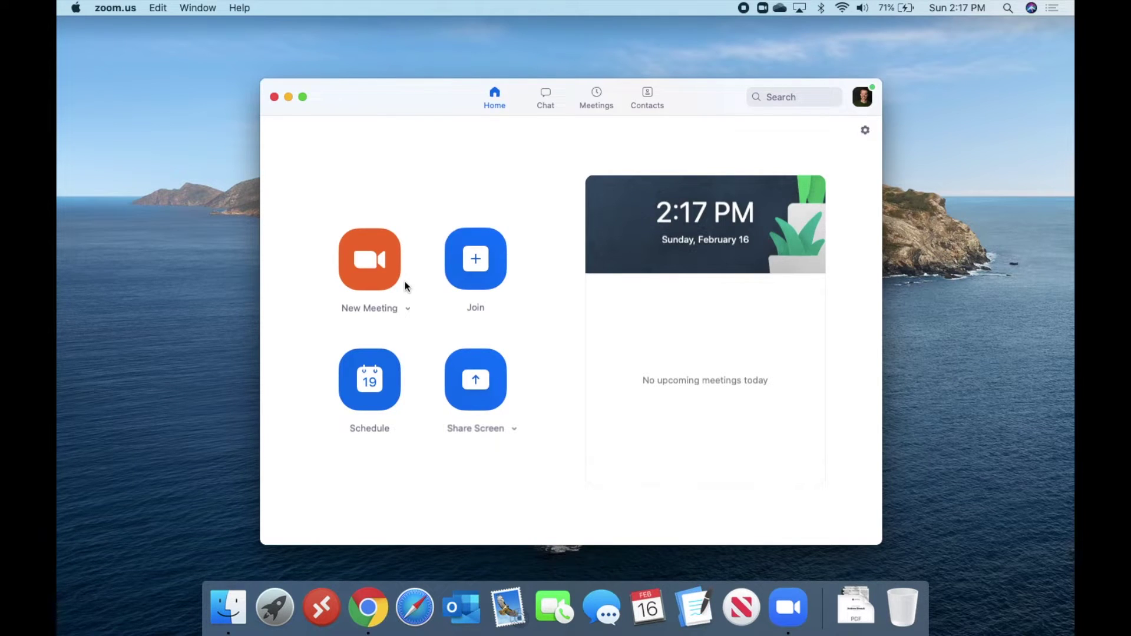
Start a new meeting, join with computer audio, and mute the microphone
click(373, 264)
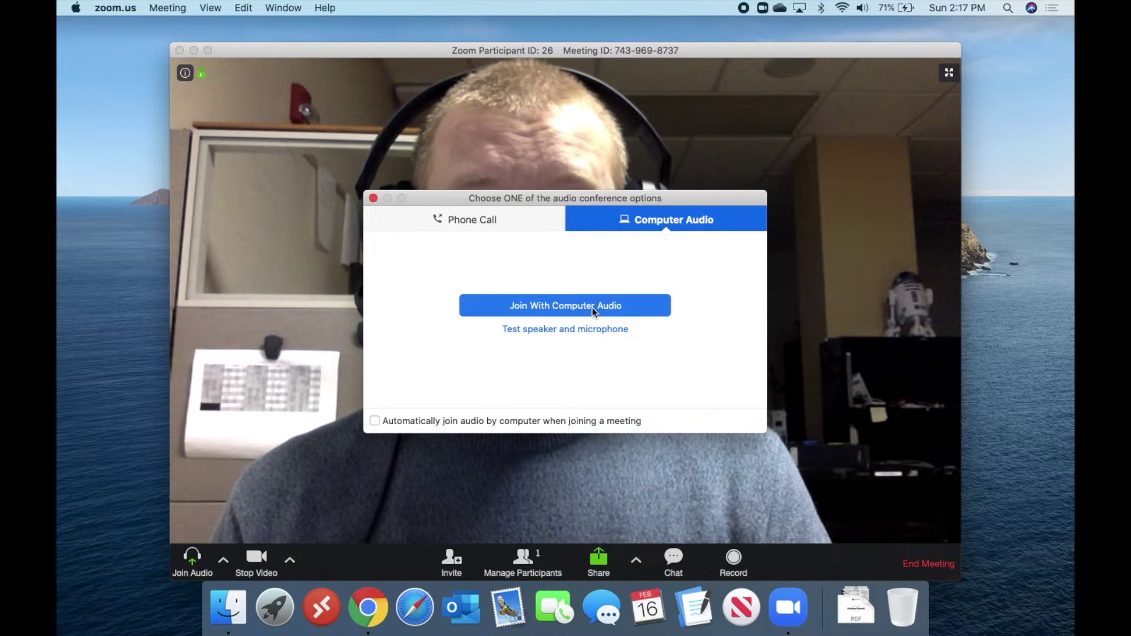
click(574, 310)
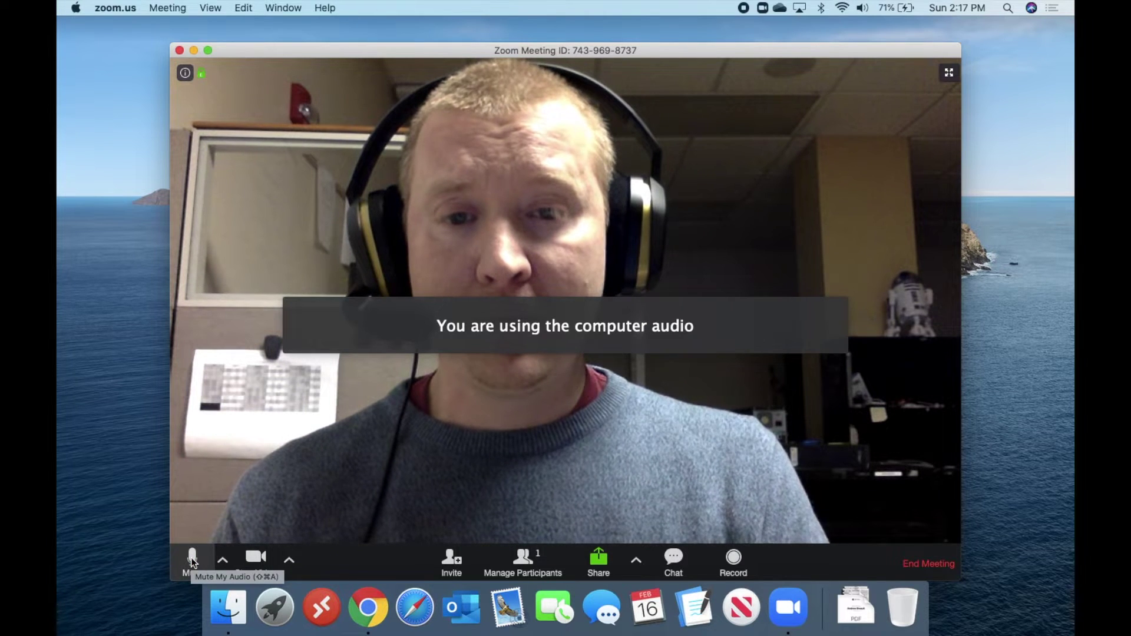
click(192, 561)
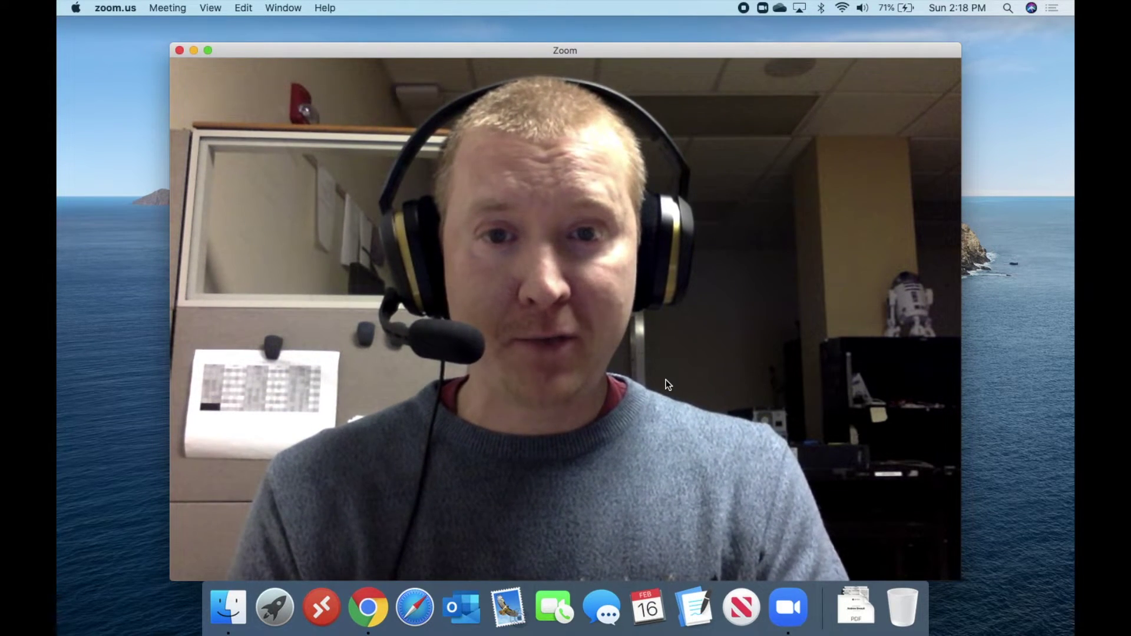
Open the Invite dialog from the meeting toolbar
mouse_move(506, 526)
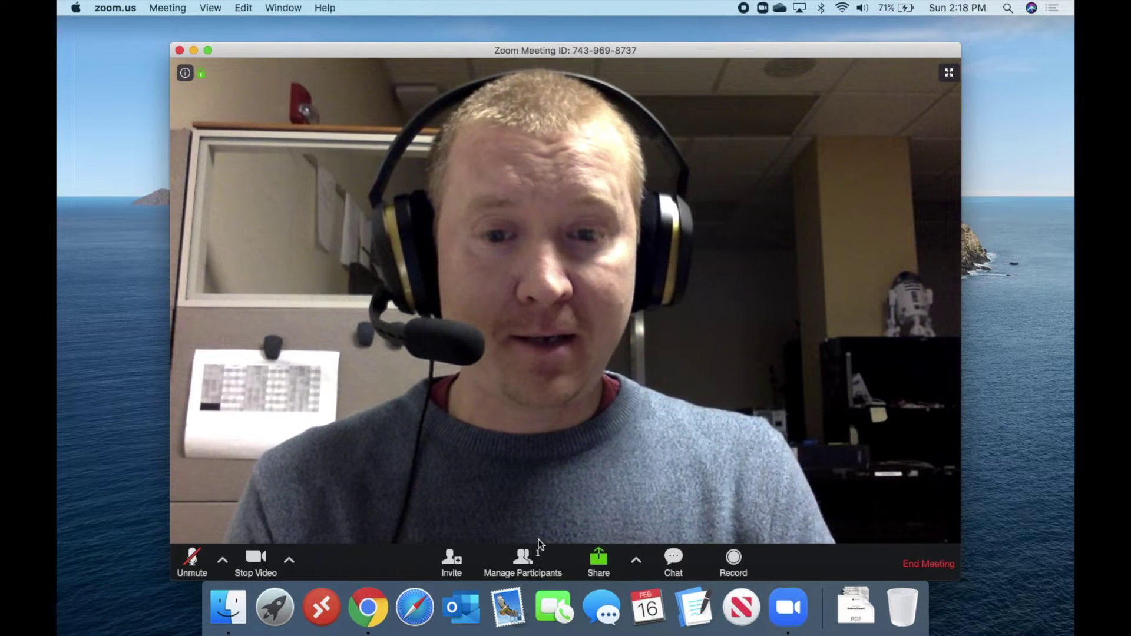
click(449, 559)
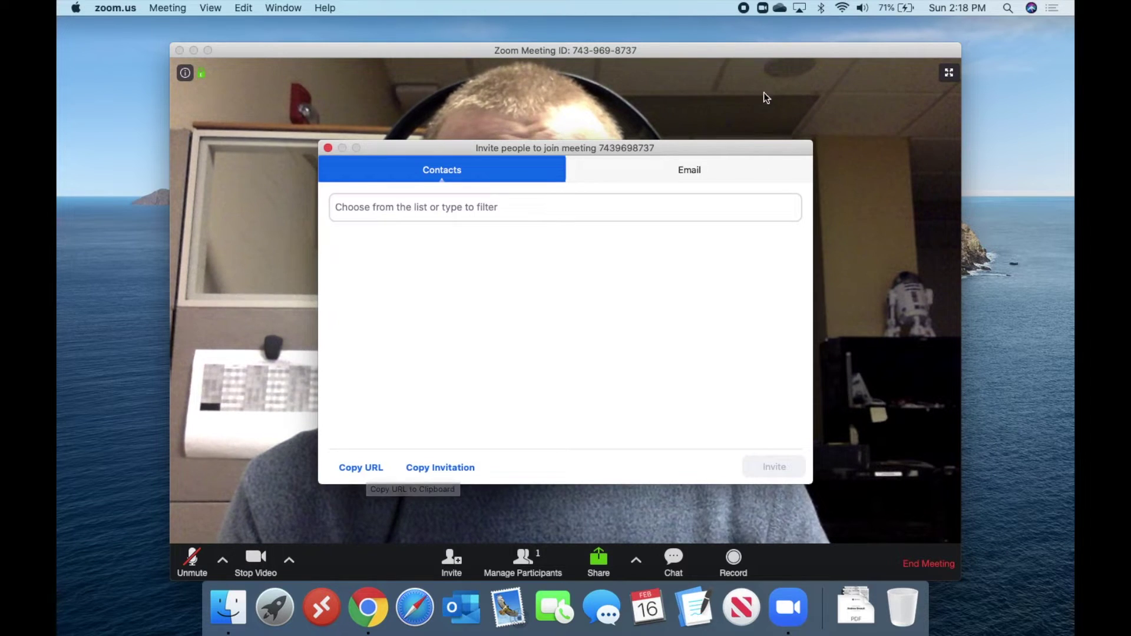
Look at the Email invite options, then close the Invite dialog
click(692, 176)
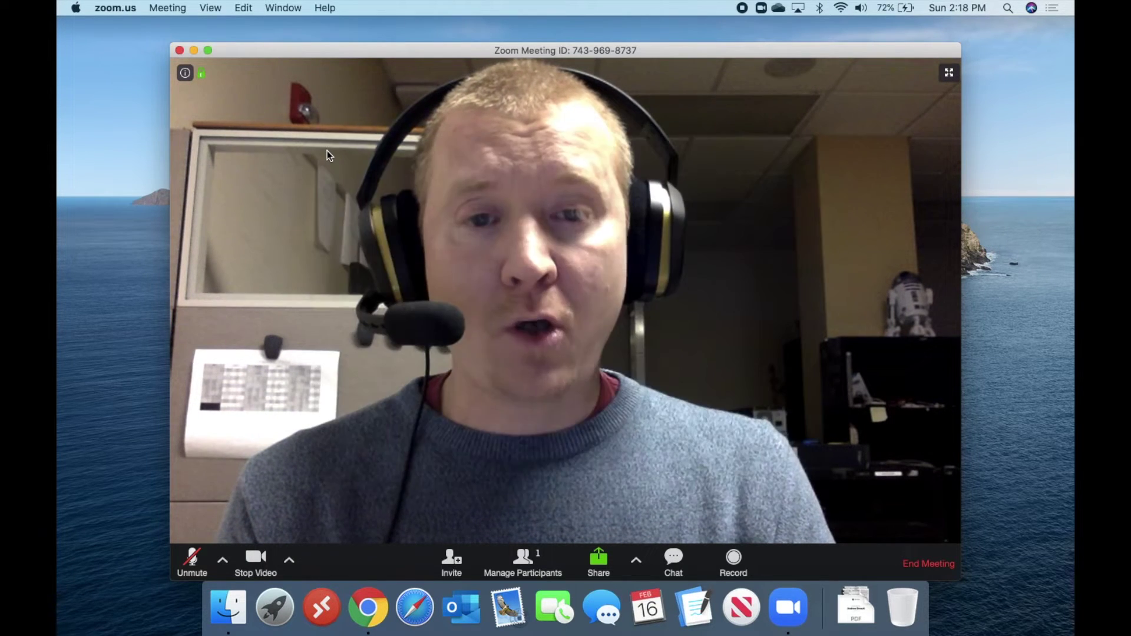
click(328, 147)
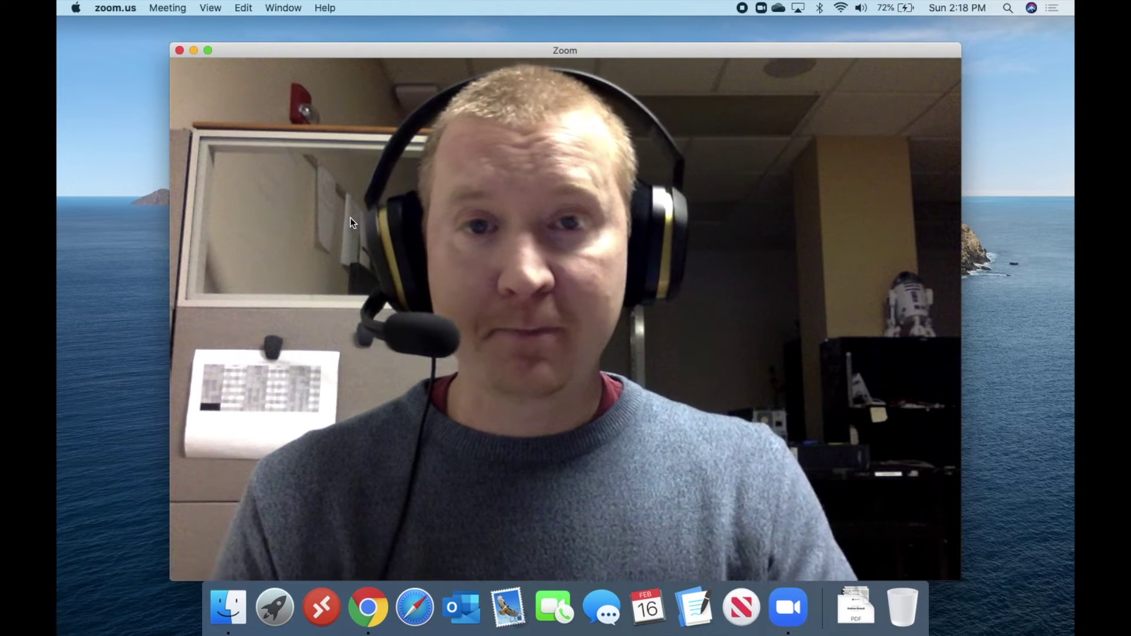
mouse_move(236, 449)
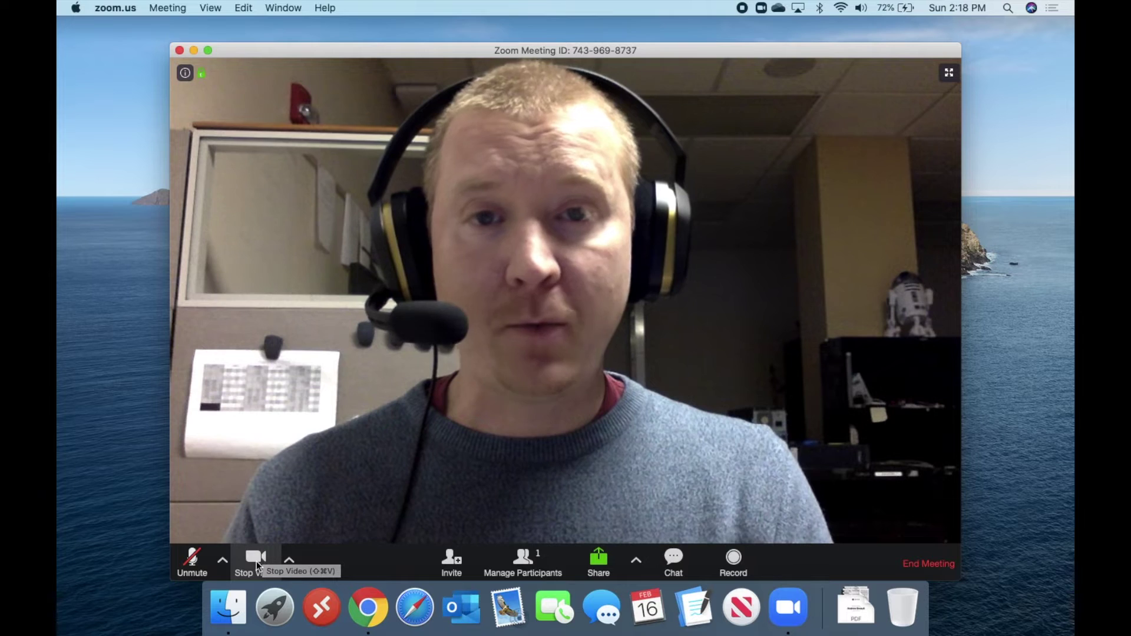
Stop the camera video and drag the meeting window up under the menu bar
click(257, 561)
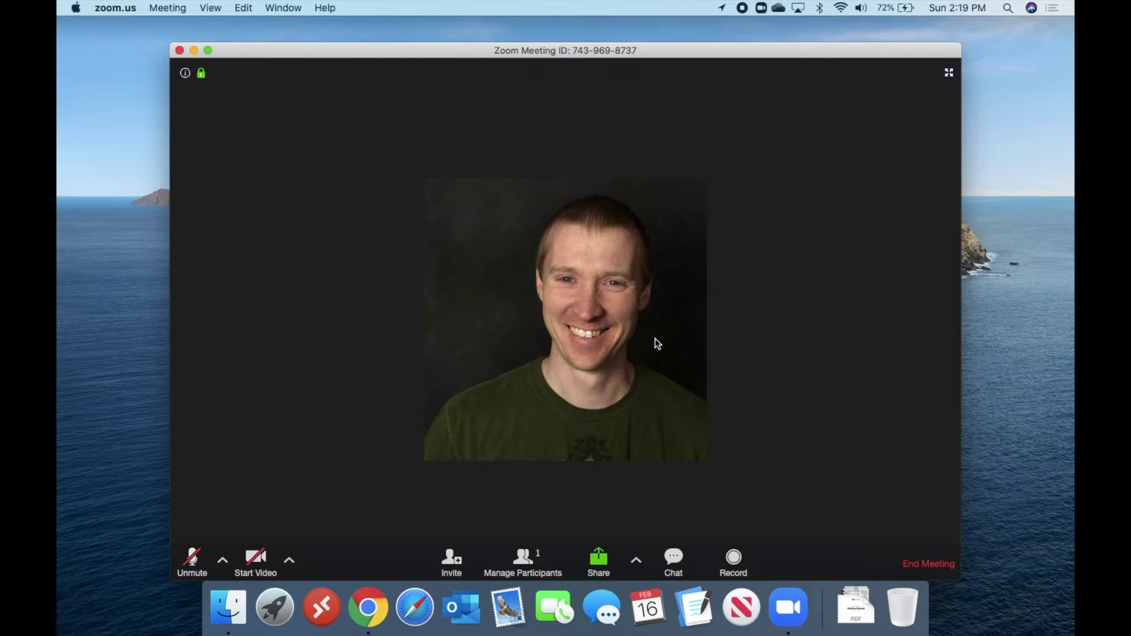
drag(660, 53, 659, 25)
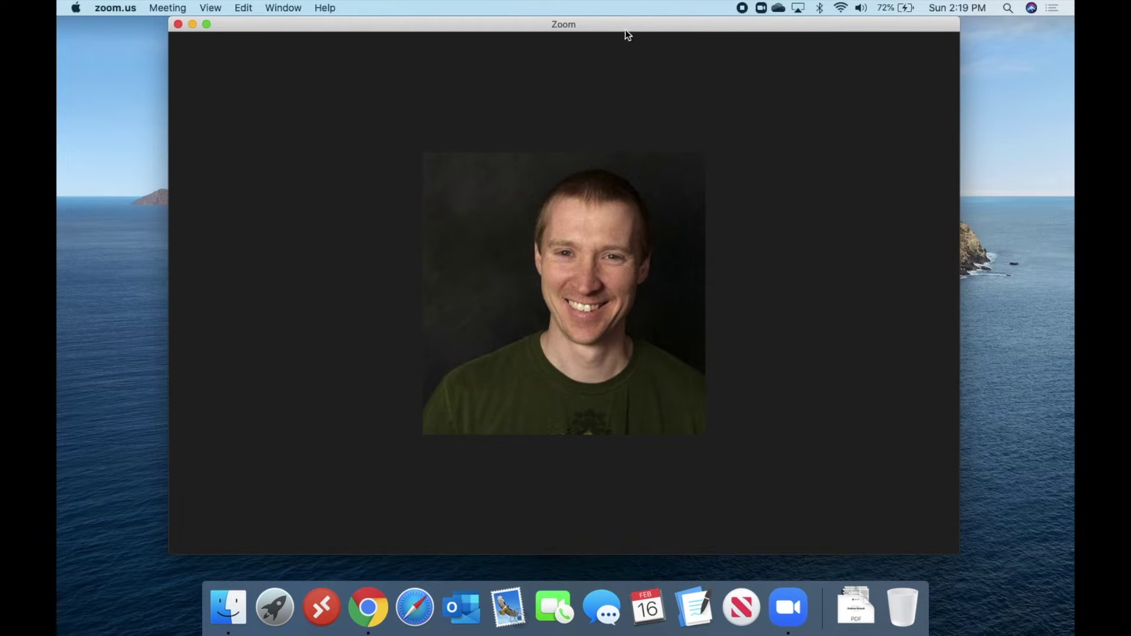
mouse_move(592, 75)
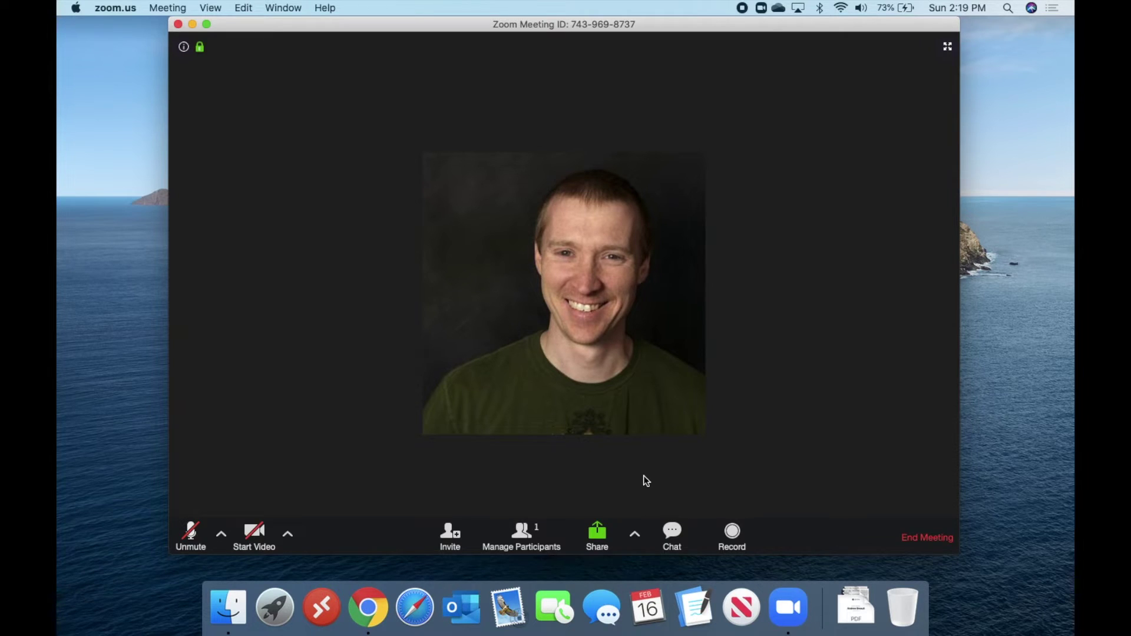
Share Desktop 1 with computer sound and full-screen video clip optimisation on, dismissing the password prompt
click(598, 535)
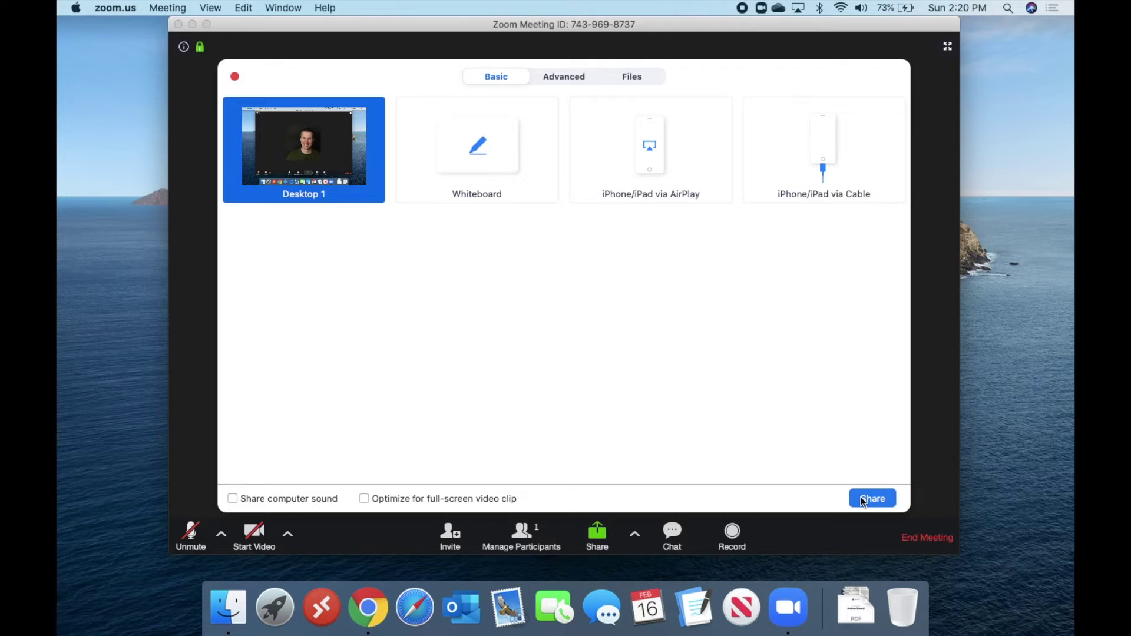
click(235, 498)
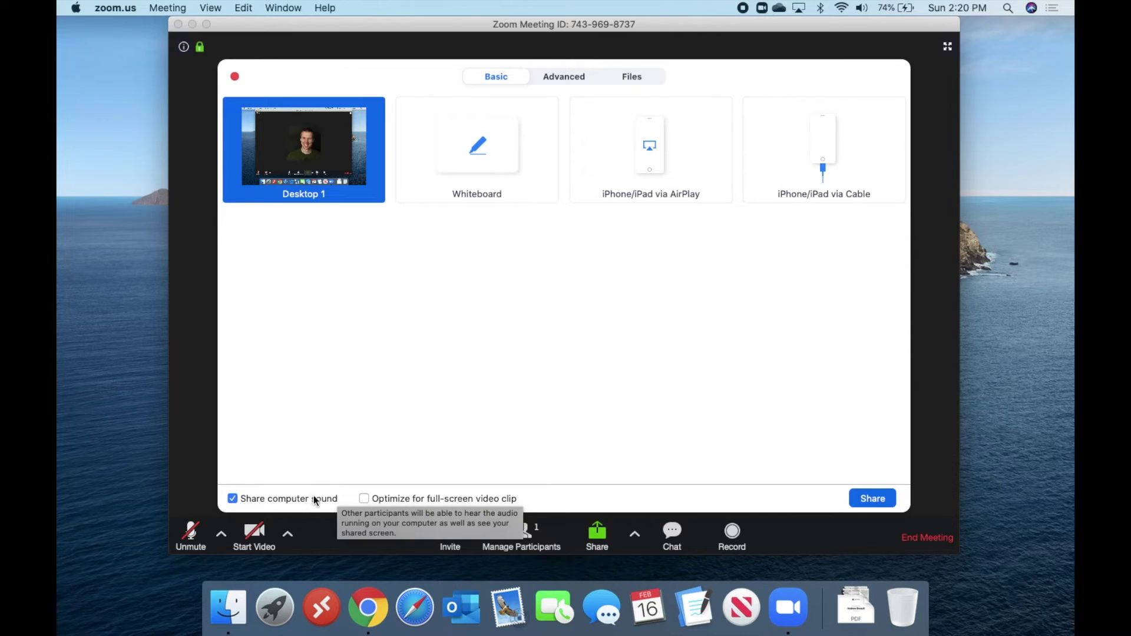
click(364, 499)
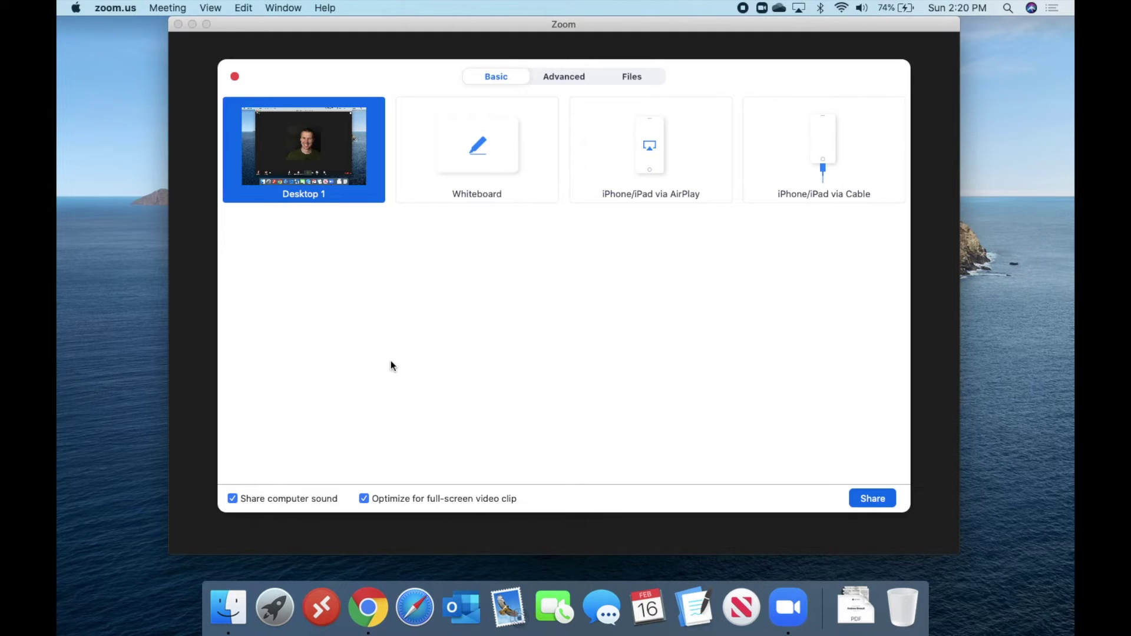
click(875, 503)
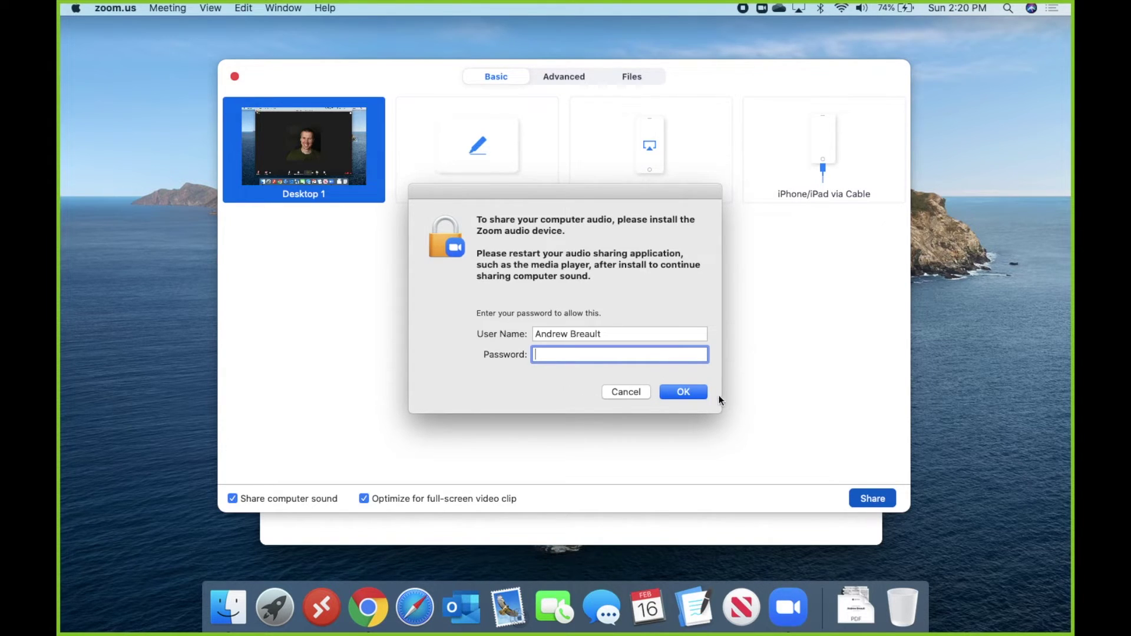
click(635, 394)
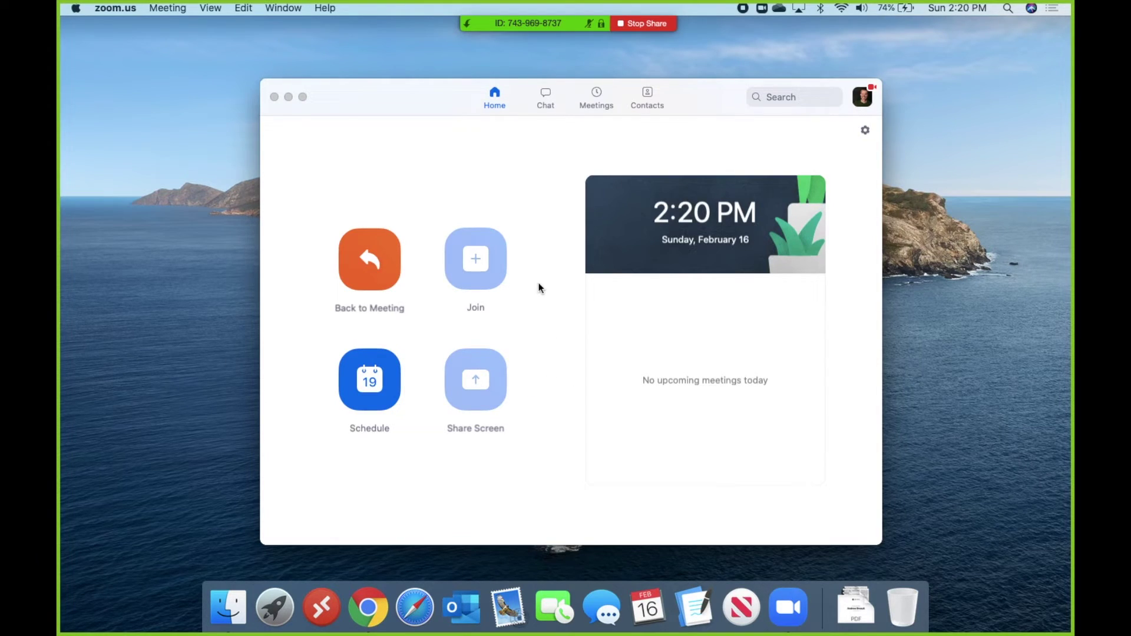
Bring the Zoom home window forward, then launch Google Chrome from the Dock
click(408, 97)
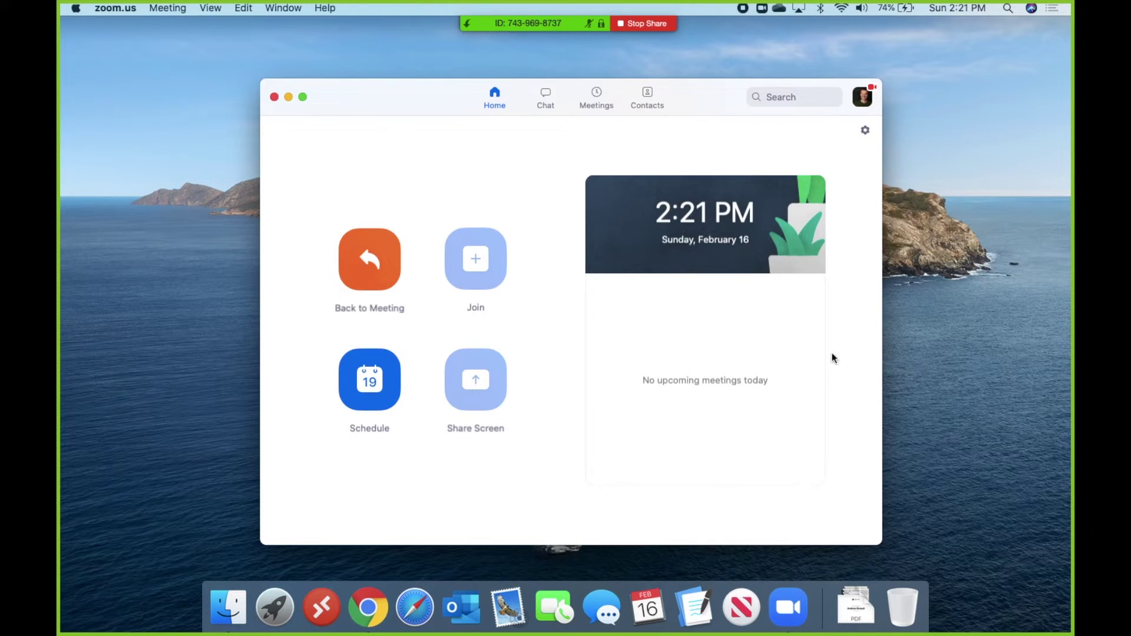
click(370, 609)
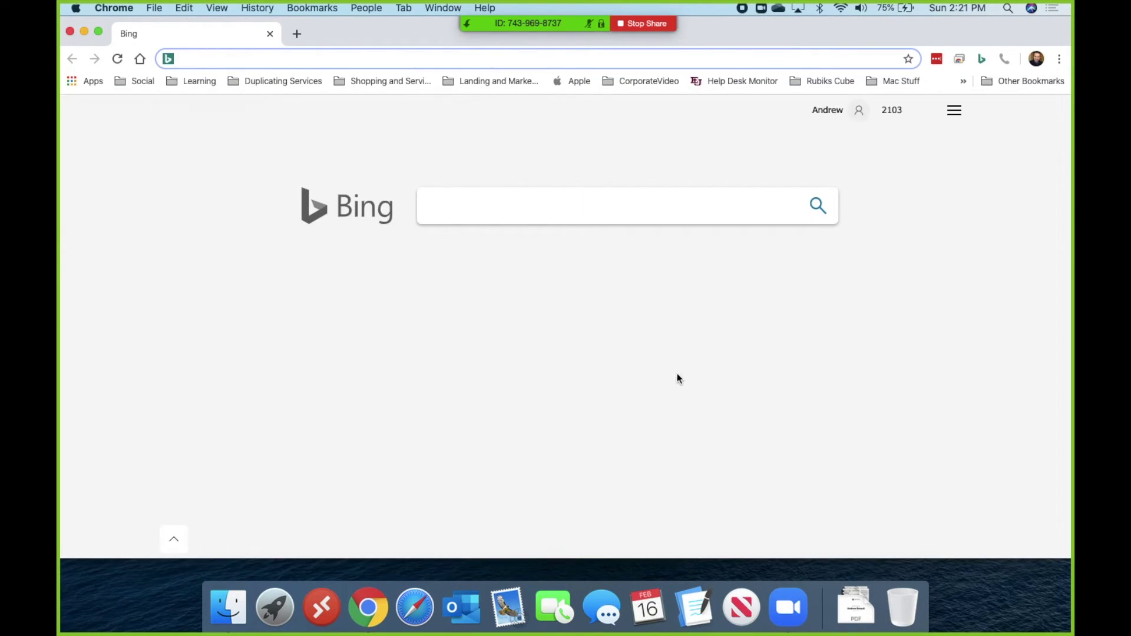
Make the Bing Chrome window full screen, then go back to the desktop with Zoom's home window
click(100, 34)
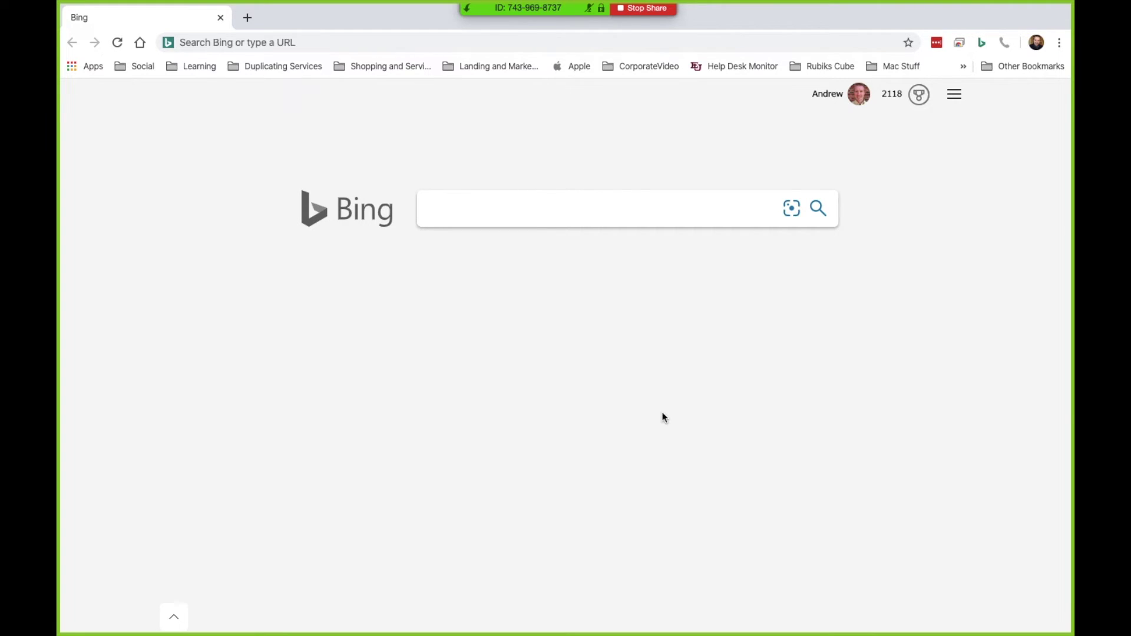
key(ctrl+Left)
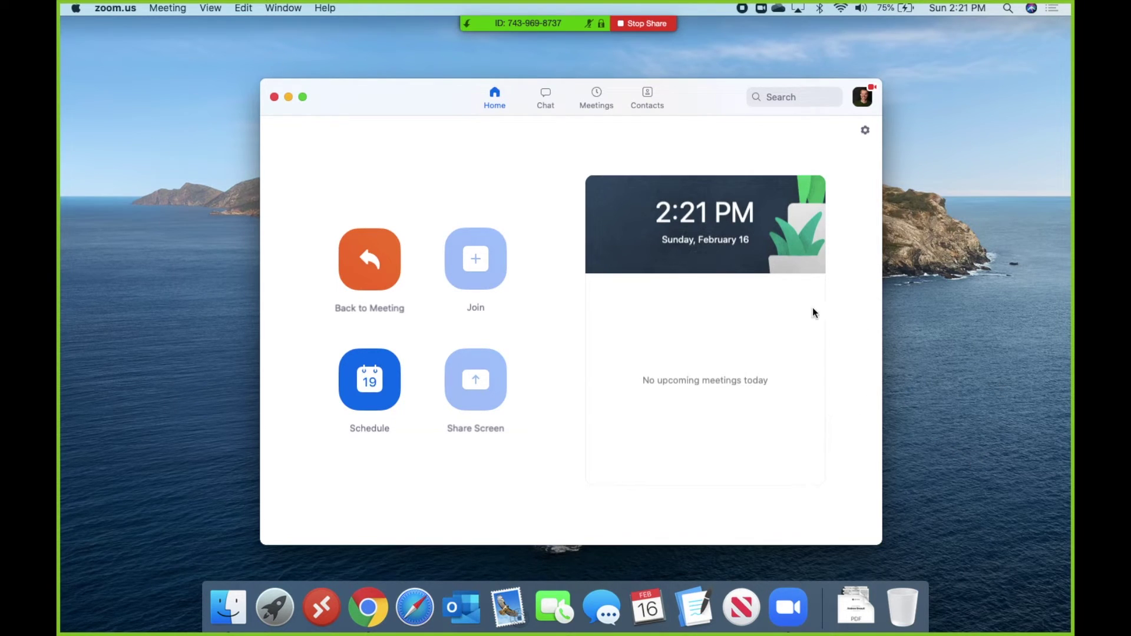
Replace the desktop share with the 'Google Chrome - Bing' window, dismiss the password prompt, and return to the desktop
click(648, 25)
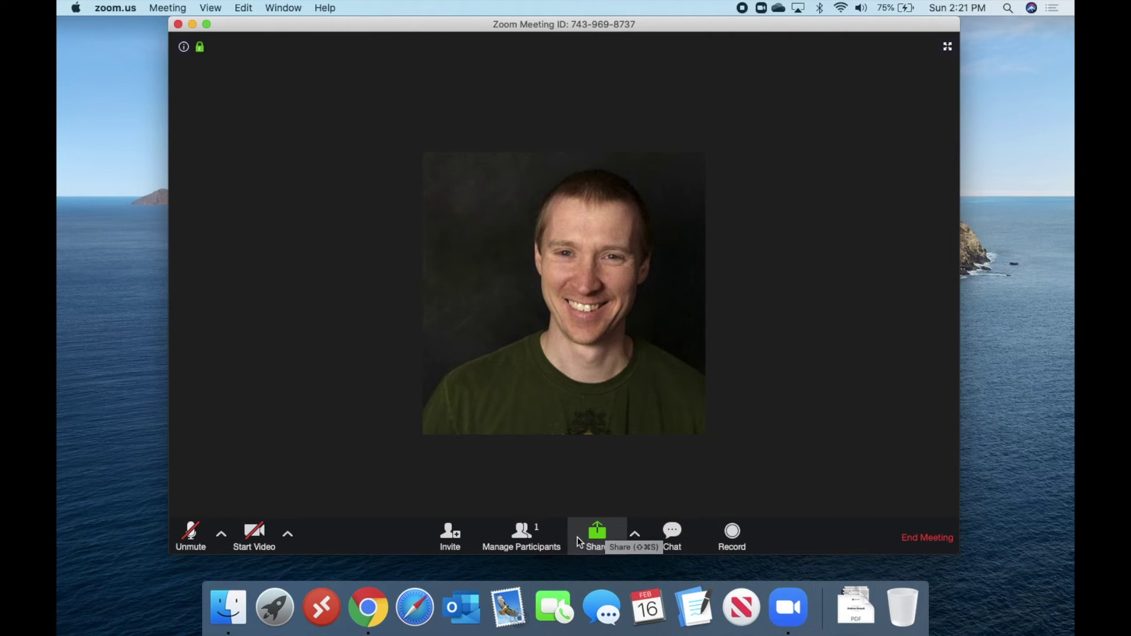
click(601, 535)
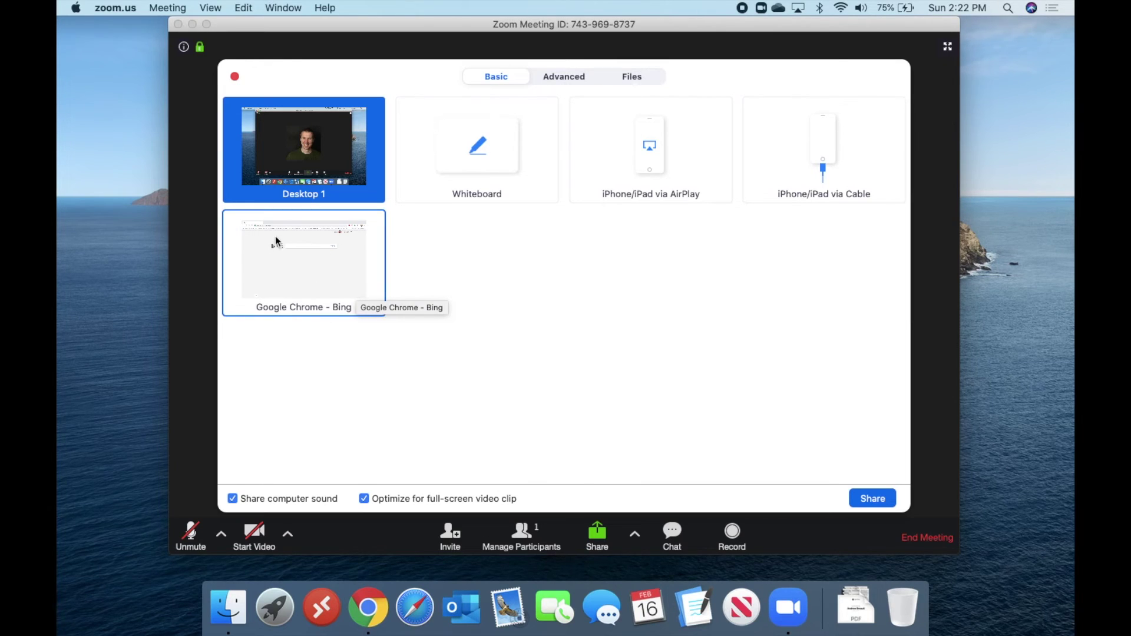
click(295, 268)
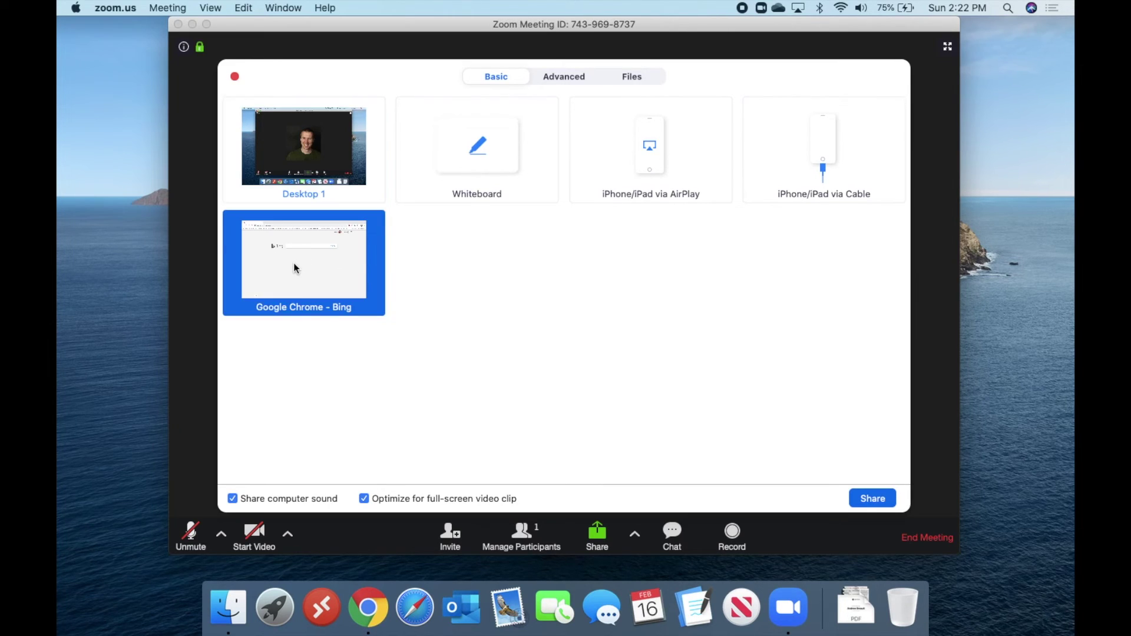
click(876, 500)
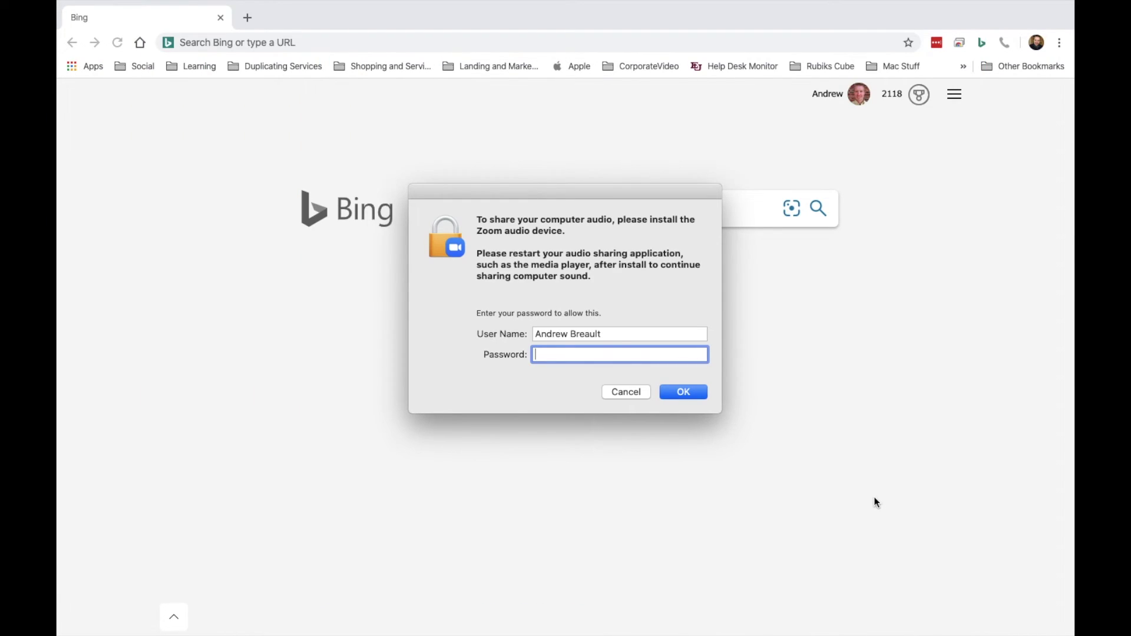
click(618, 394)
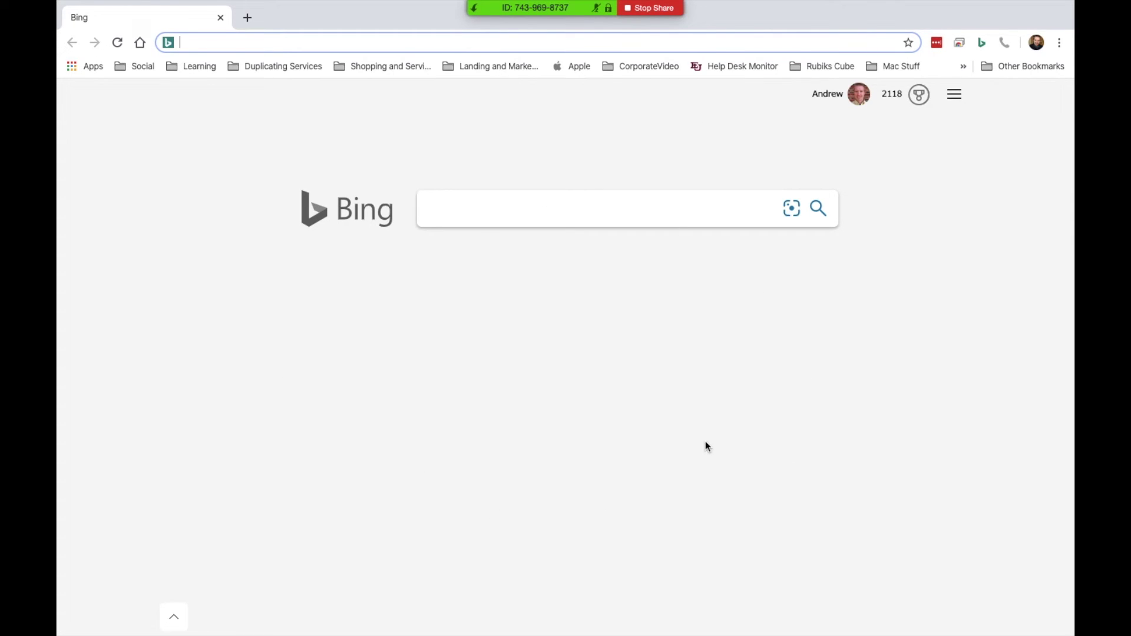
key(super+h)
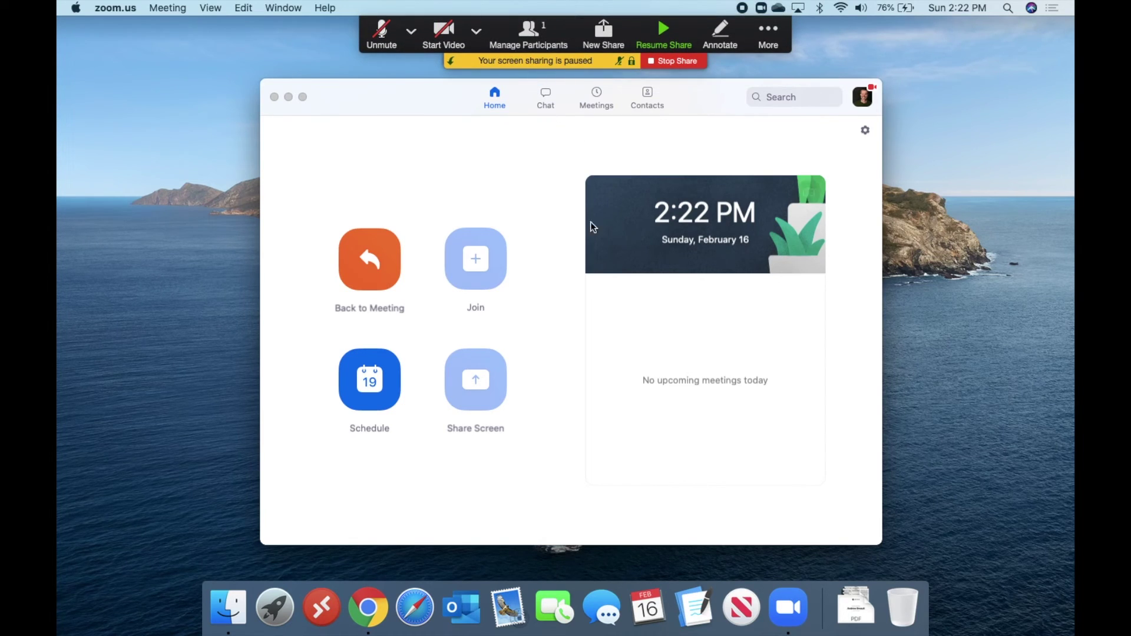
Resume the paused share so the full-screen Chrome Bing page is shown to attendees again
click(664, 36)
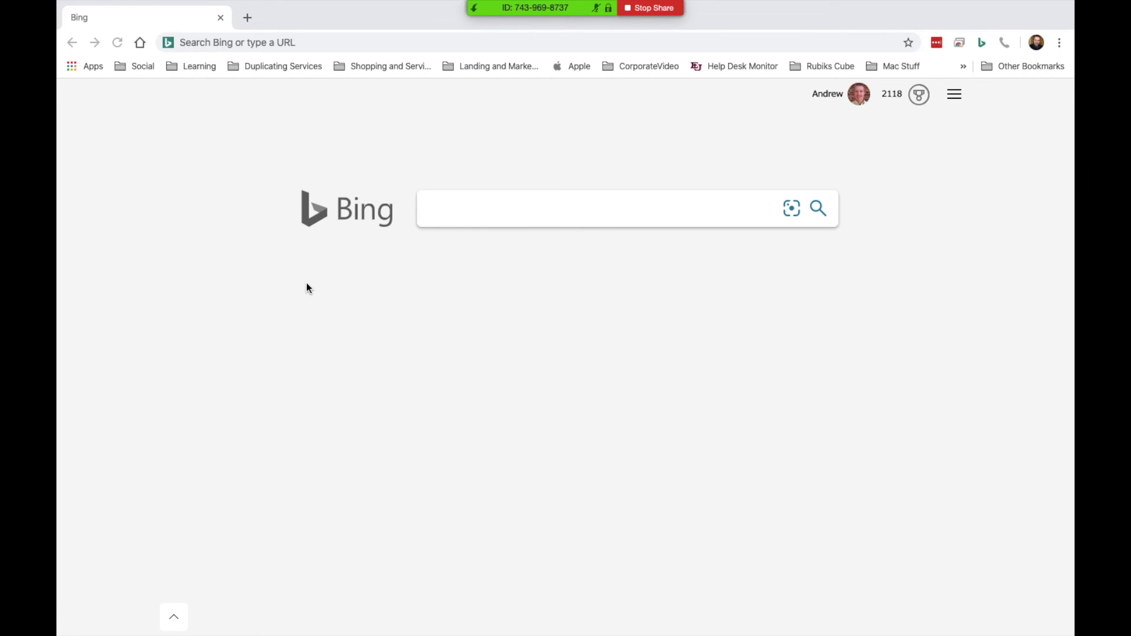
mouse_move(564, 15)
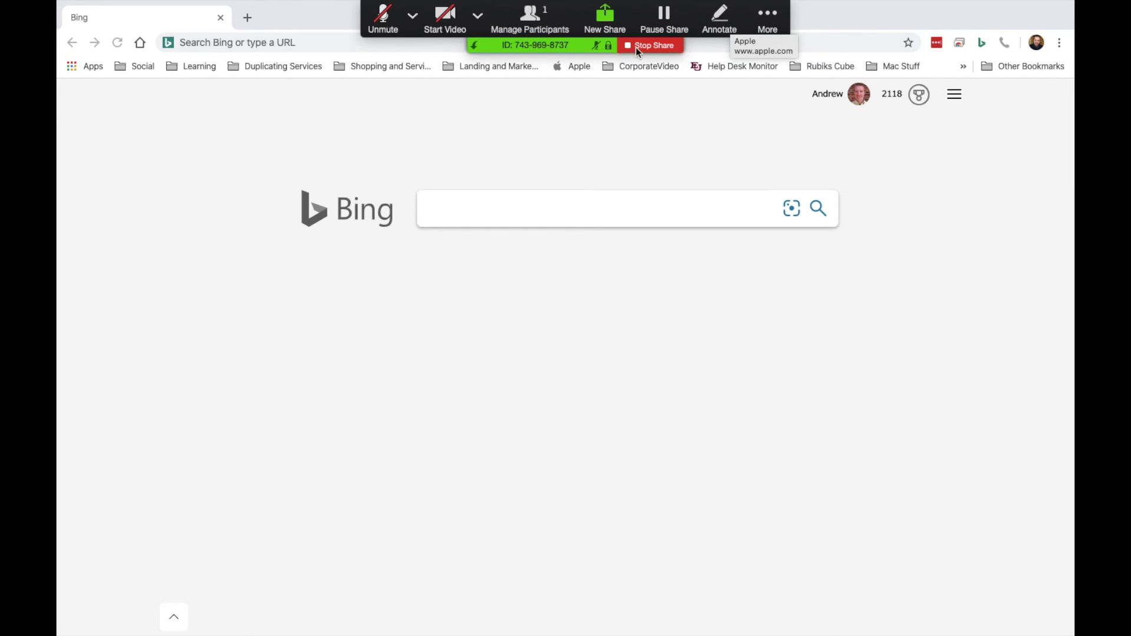
End the Chrome window share from the top sharing banner, returning to the meeting view
click(659, 45)
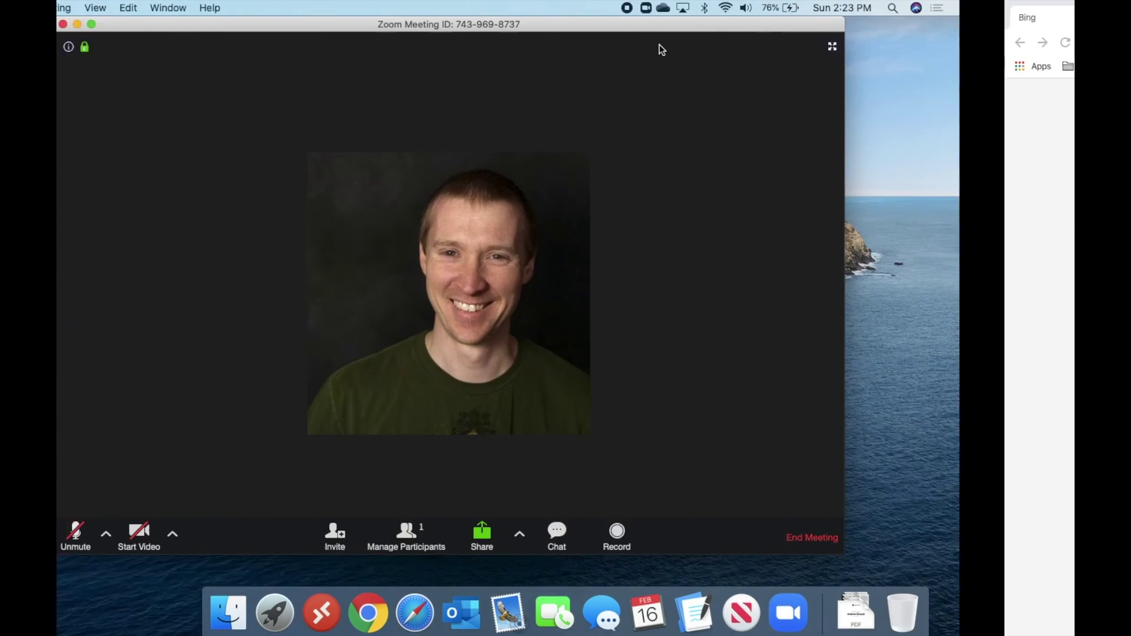